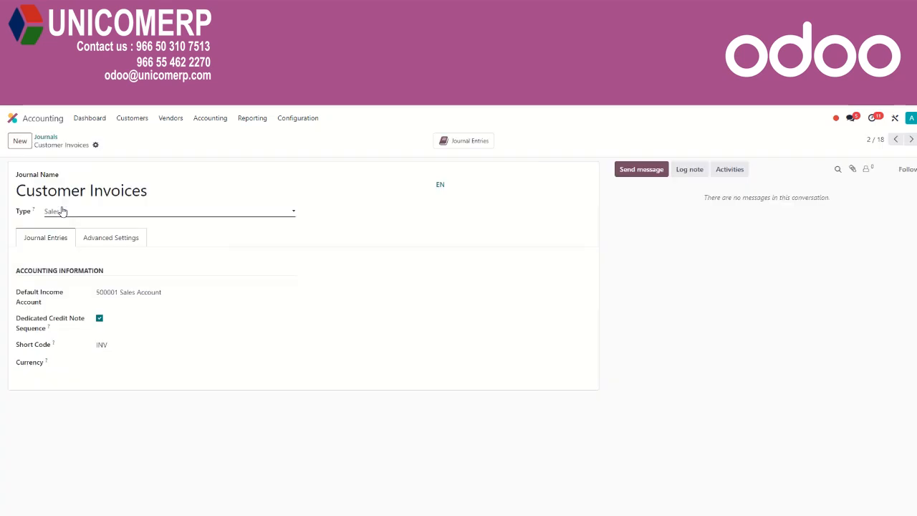
Step: Start a new customer product and examine its income and expense account fields and the account properties of its All category
{"action": "left_click", "coordinate": [68, 214]}
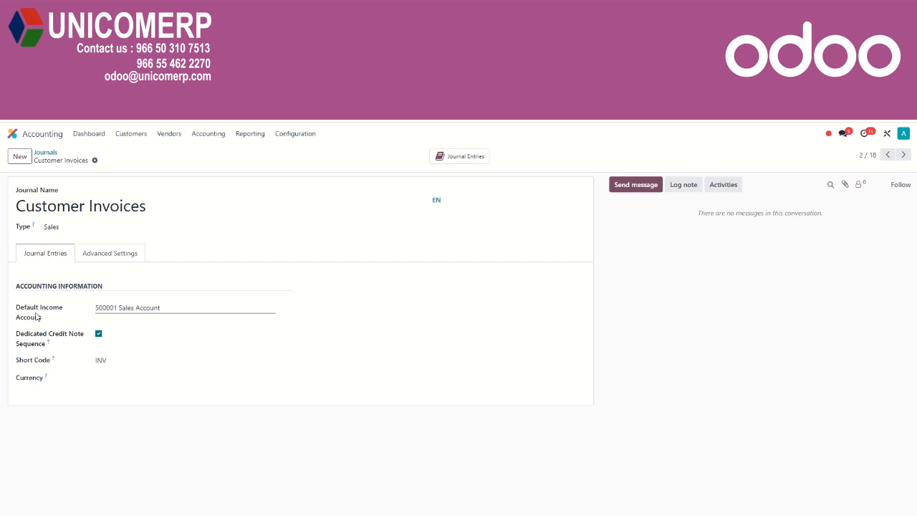
{"action": "left_click", "coordinate": [120, 136]}
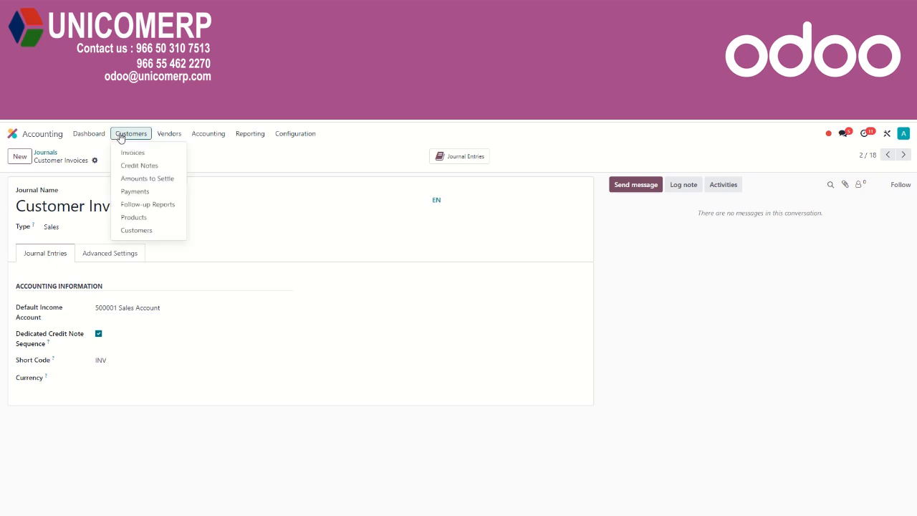
{"action": "left_click", "coordinate": [124, 217]}
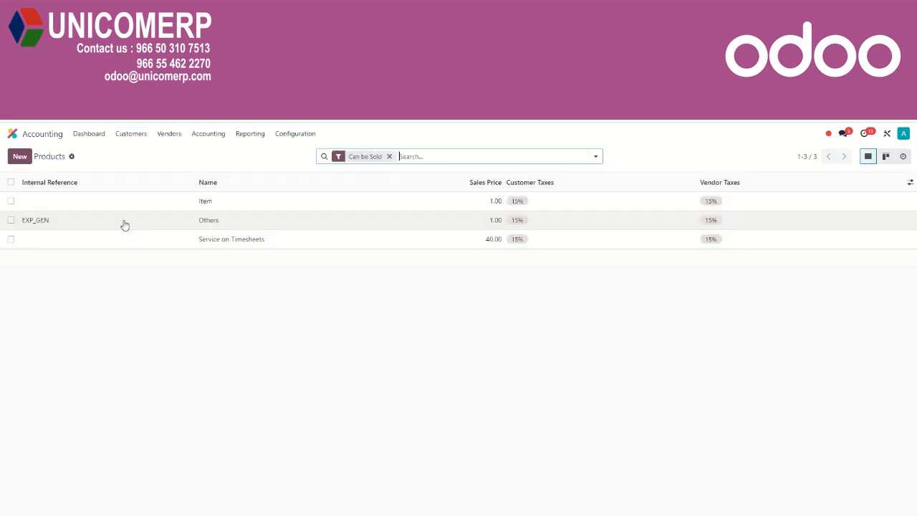
{"action": "left_click", "coordinate": [21, 157]}
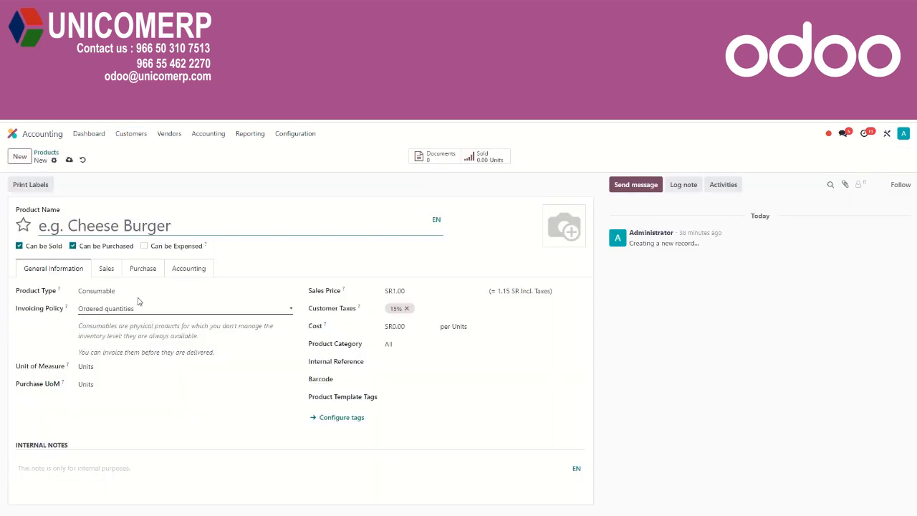
{"action": "left_click", "coordinate": [191, 270]}
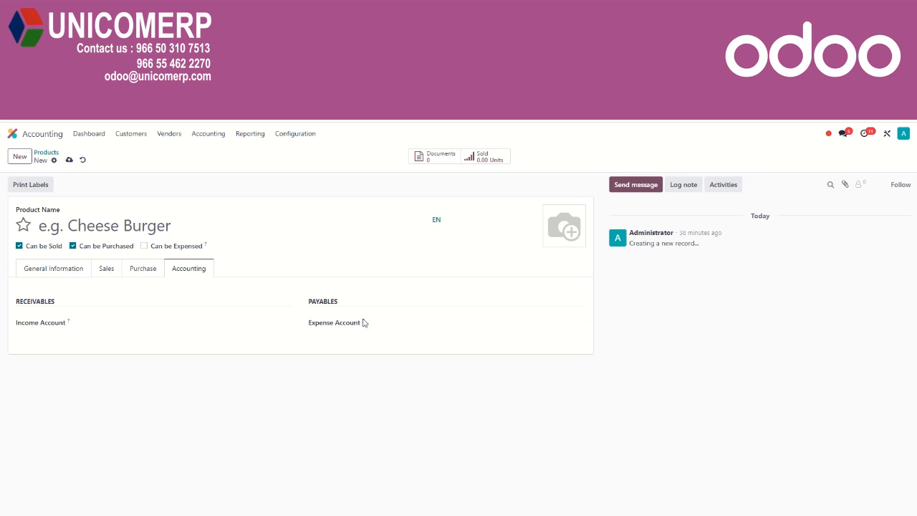
{"action": "left_click", "coordinate": [61, 270]}
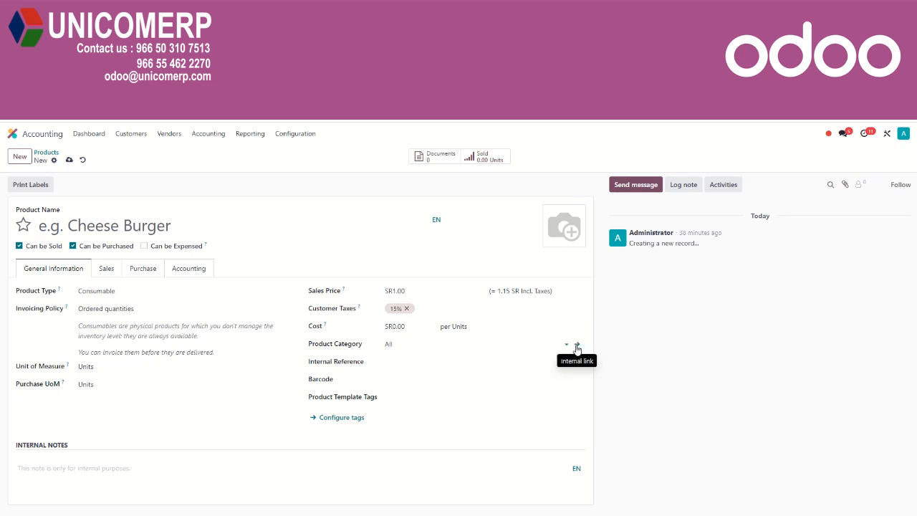
{"action": "left_click", "coordinate": [577, 345]}
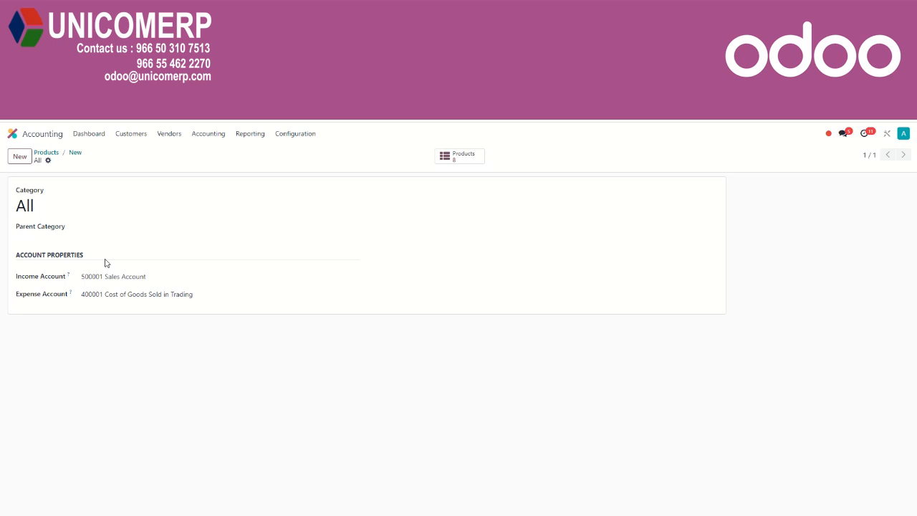
Step: Review the Vendor Bills journal's accounting information, including its dedicated credit note sequence and short code, and return to the journals list
{"action": "left_click", "coordinate": [306, 136]}
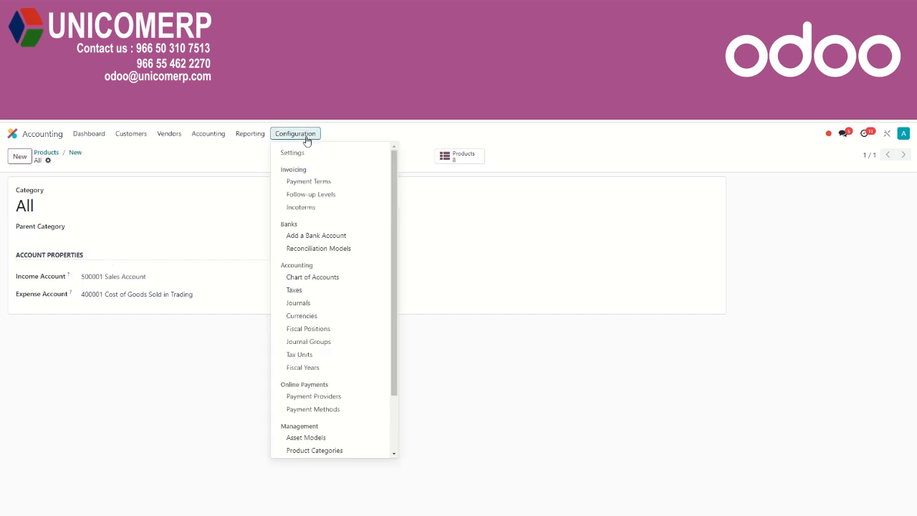
{"action": "left_click", "coordinate": [306, 304]}
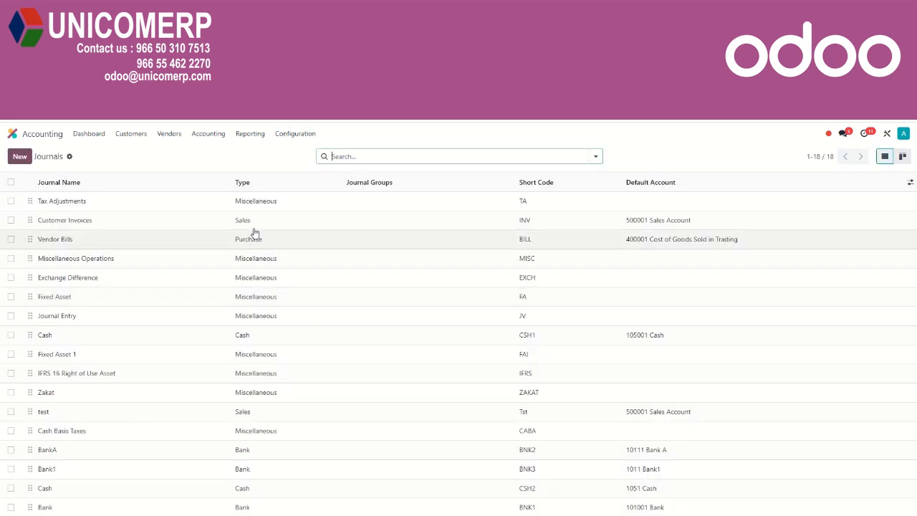
{"action": "left_click", "coordinate": [253, 245]}
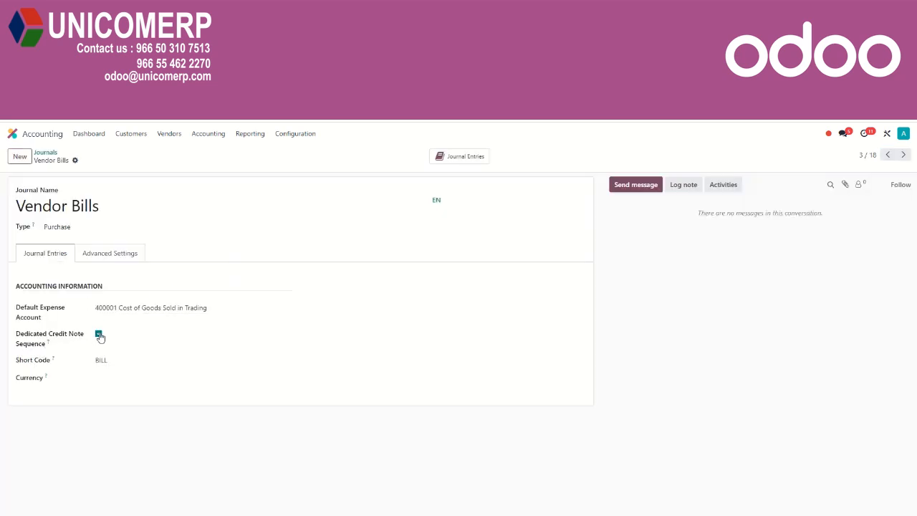
{"action": "left_click", "coordinate": [100, 334]}
{"action": "left_click", "coordinate": [99, 334]}
{"action": "left_click", "coordinate": [114, 362]}
{"action": "left_click", "coordinate": [45, 153]}
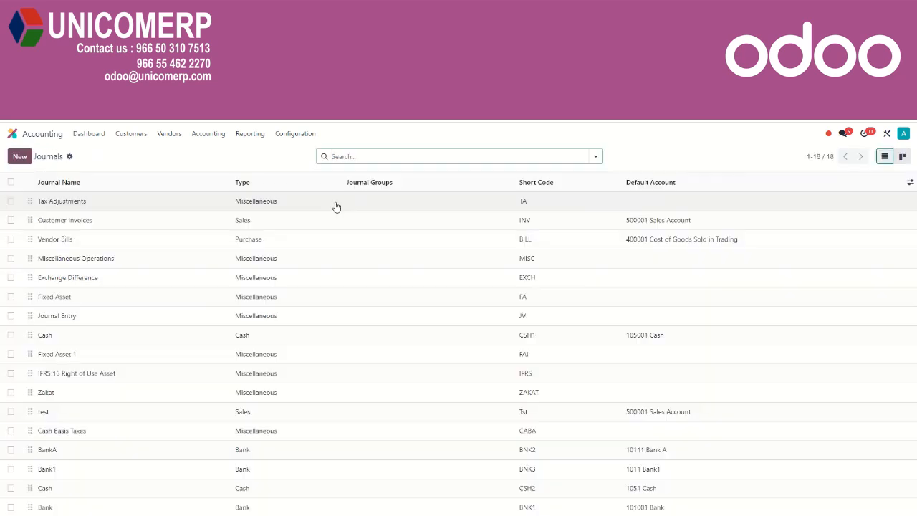
Step: Open the Customer Invoices journal and inspect its accounting information and currency setting
{"action": "left_click", "coordinate": [63, 220]}
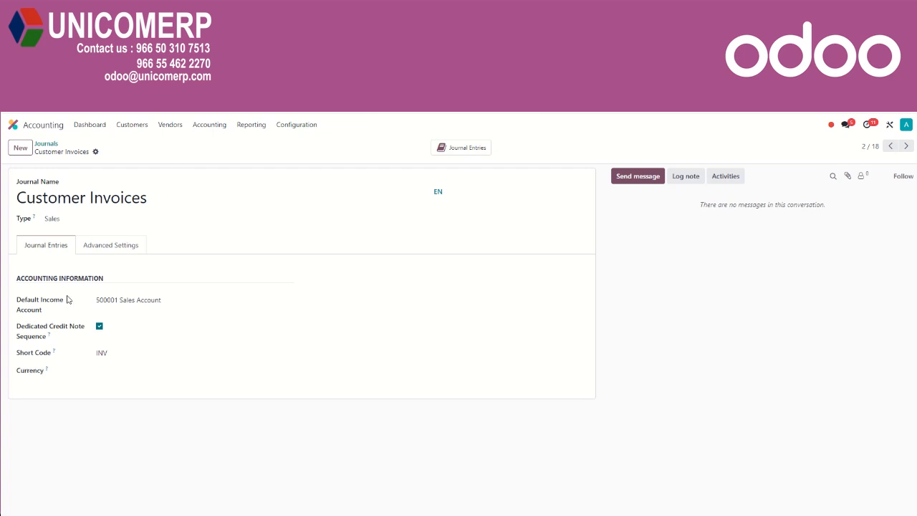
{"action": "left_click", "coordinate": [112, 371]}
{"action": "left_click", "coordinate": [111, 366]}
Step: Examine the Customer Invoices journal's advanced control access: allowed accounts and the Lock Posted Entries with Hash option
{"action": "left_click", "coordinate": [108, 247]}
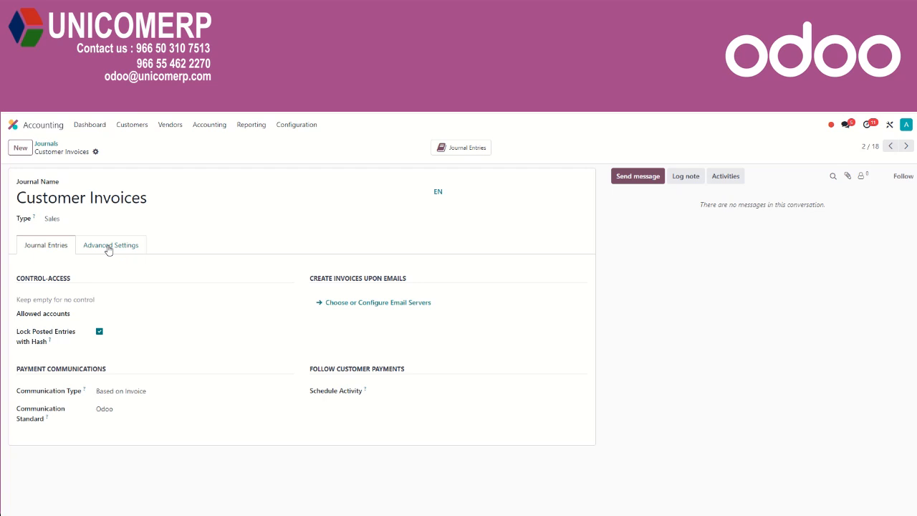
{"action": "left_click", "coordinate": [125, 311]}
{"action": "left_click", "coordinate": [129, 311]}
{"action": "left_click", "coordinate": [99, 333]}
{"action": "left_click", "coordinate": [99, 333]}
Step: Review the available communication types, communication standards and scheduled activities for the Customer Invoices journal without changing them
{"action": "left_click", "coordinate": [121, 393]}
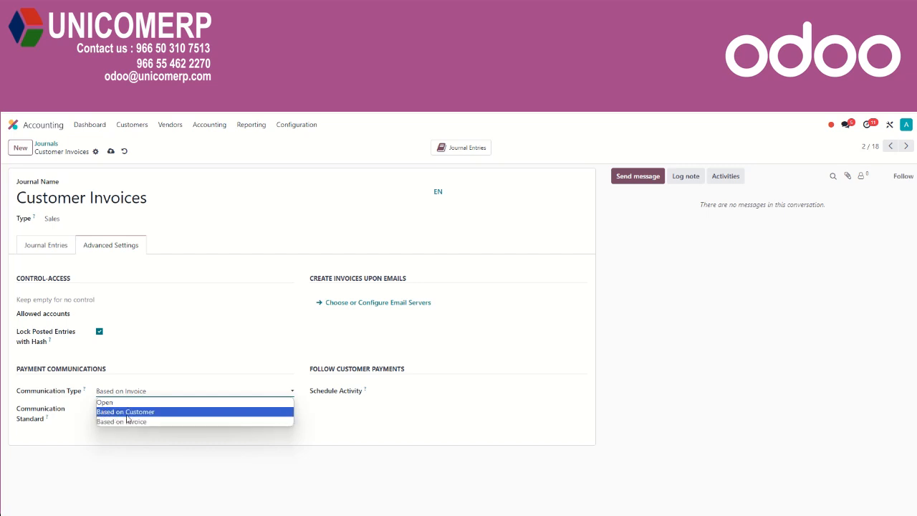
{"action": "left_click", "coordinate": [73, 428]}
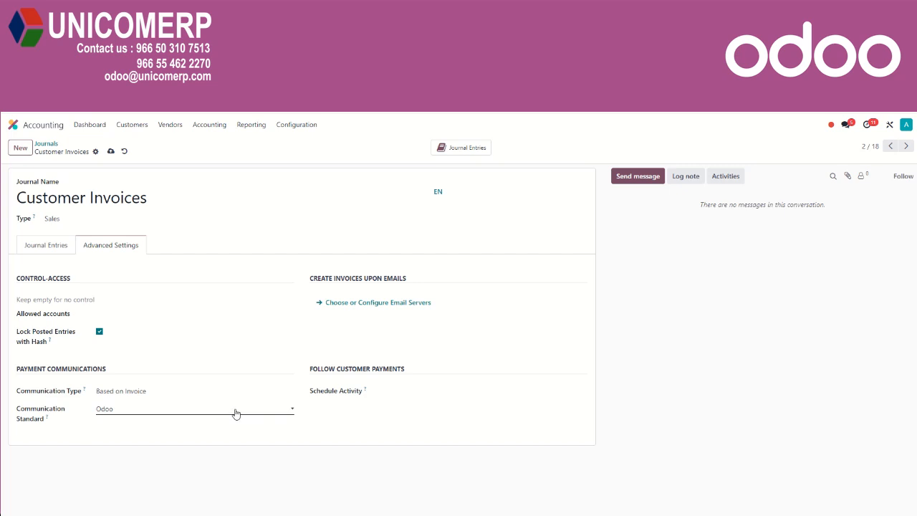
{"action": "left_click", "coordinate": [192, 411]}
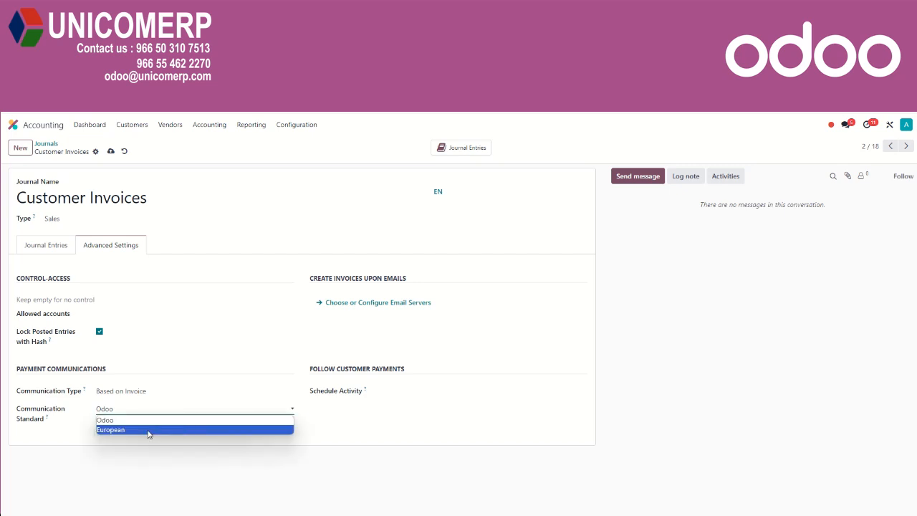
{"action": "left_click", "coordinate": [395, 388]}
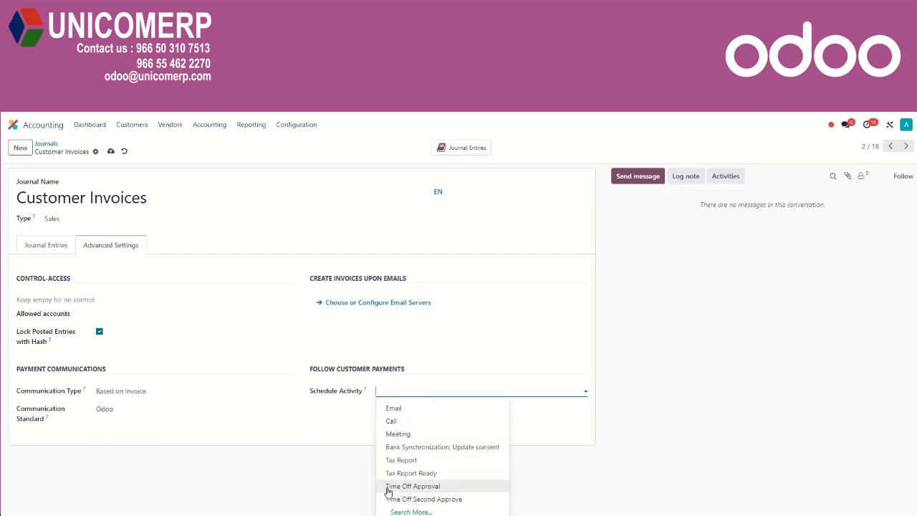
{"action": "left_click", "coordinate": [366, 424]}
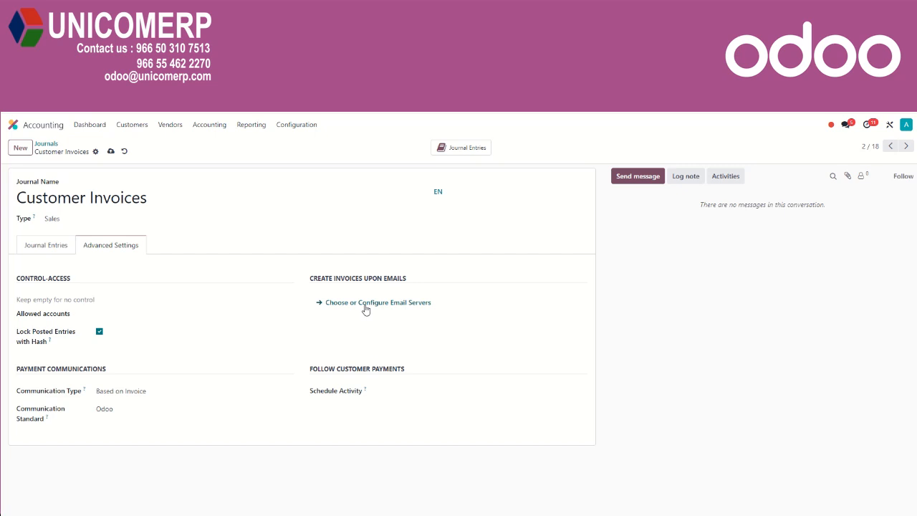
Step: Open the Miscellaneous Operations journal and examine its advanced settings, including the Lock Posted Entries with Hash option
{"action": "left_click", "coordinate": [293, 124]}
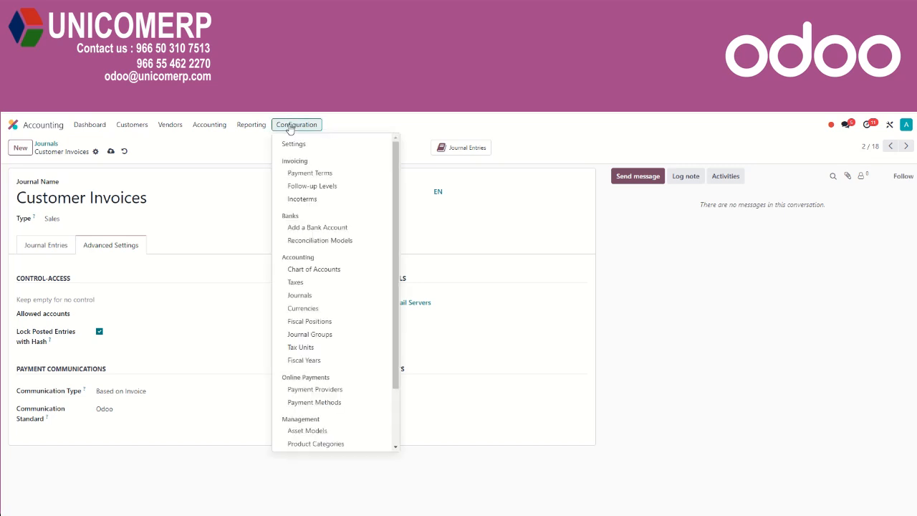
{"action": "left_click", "coordinate": [313, 296]}
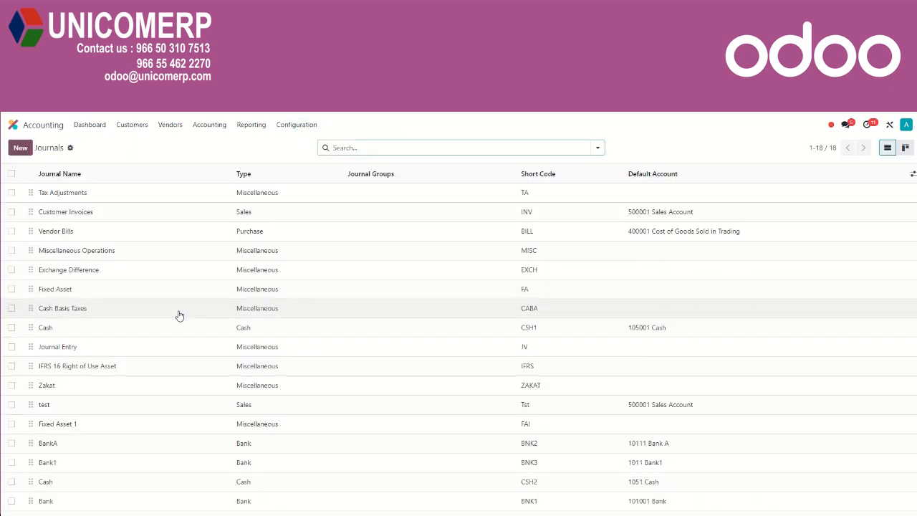
{"action": "left_click", "coordinate": [63, 258]}
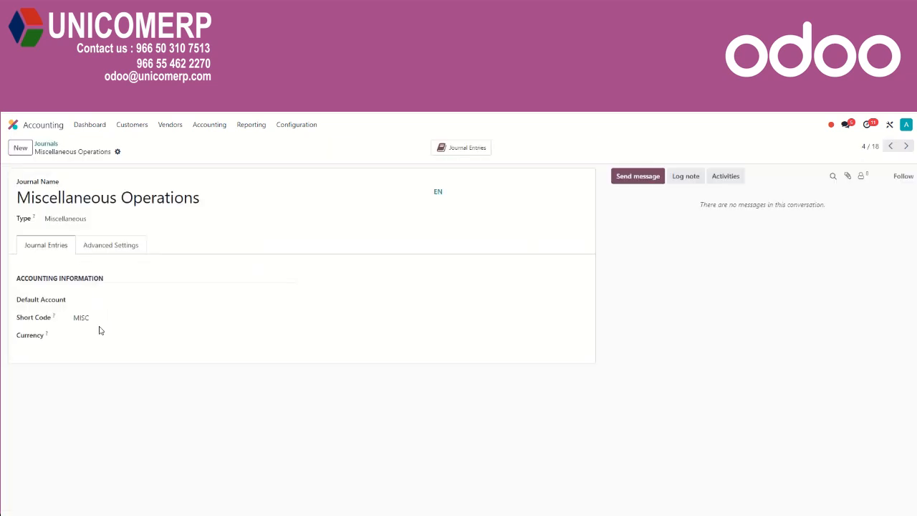
{"action": "left_click", "coordinate": [106, 250]}
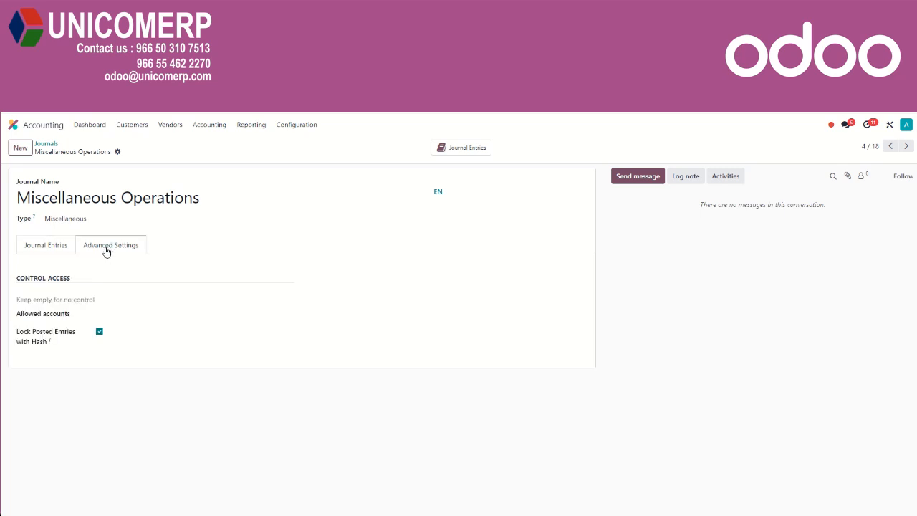
{"action": "left_click", "coordinate": [98, 332]}
{"action": "left_click", "coordinate": [100, 333]}
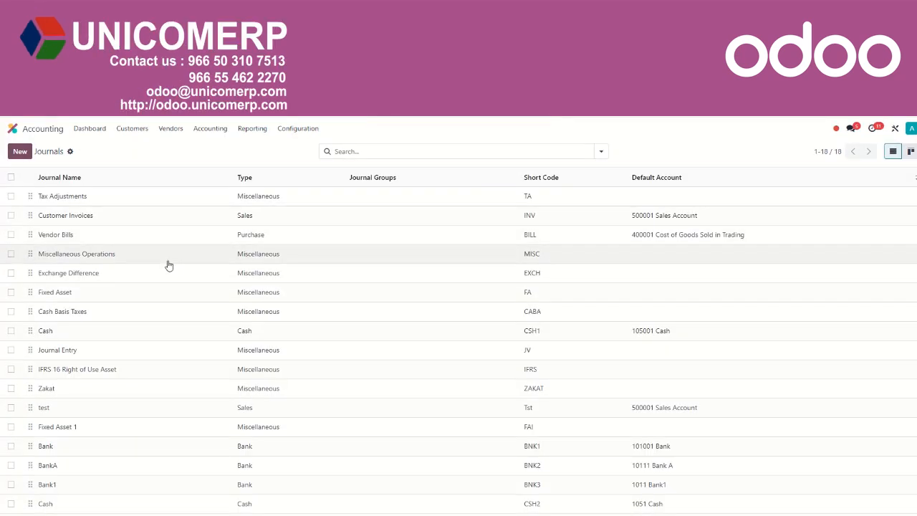
Step: Open the Bank1 journal and inspect its suspense account and Dedicated Payment Sequence option
{"action": "left_click", "coordinate": [70, 485]}
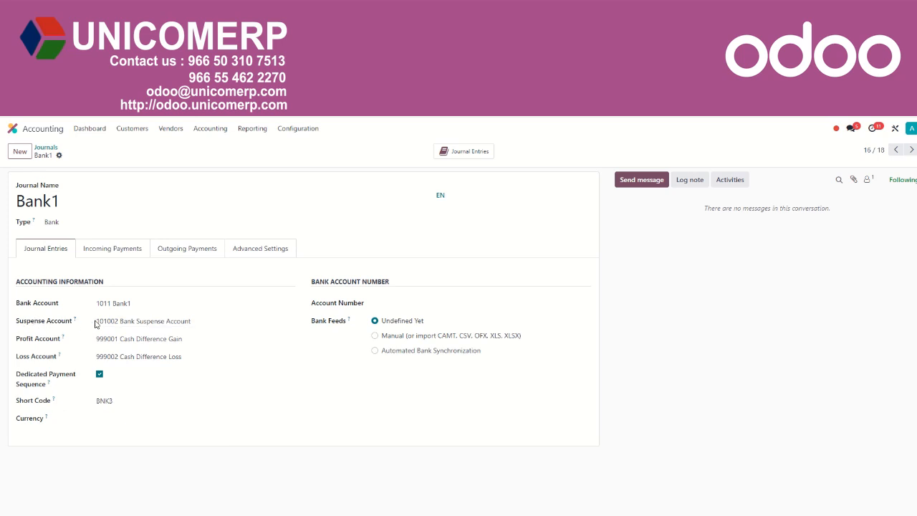
{"action": "left_click", "coordinate": [157, 320]}
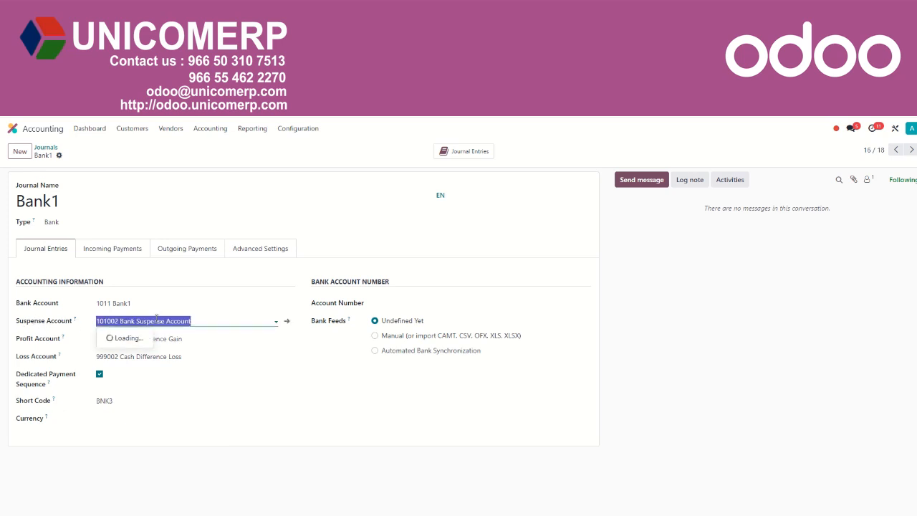
{"action": "left_click", "coordinate": [118, 323]}
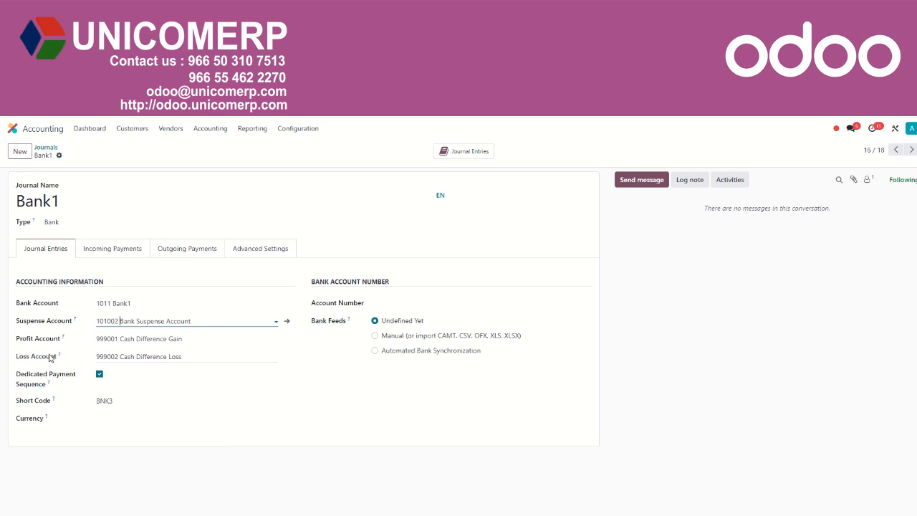
{"action": "left_click", "coordinate": [100, 375]}
{"action": "left_click", "coordinate": [99, 374]}
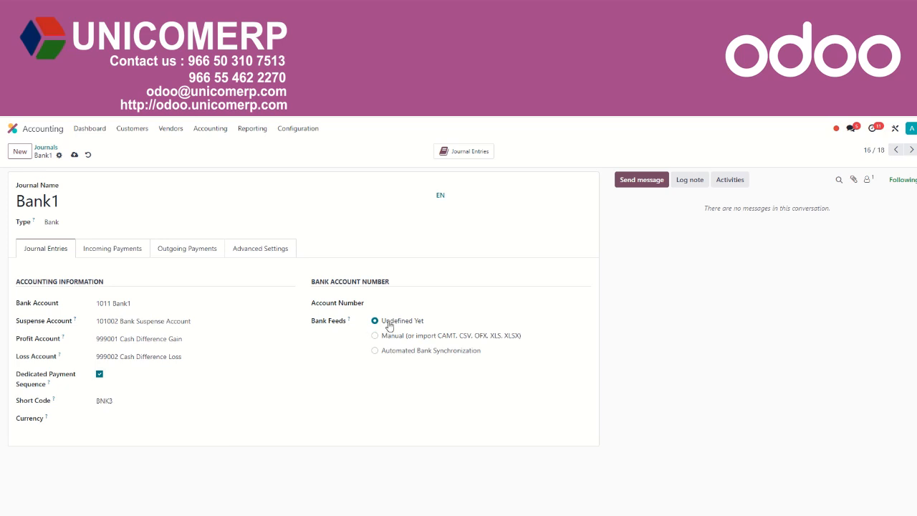
Step: Check the choices for the Bank1 journal's bank account number, leaving the field empty
{"action": "left_click", "coordinate": [400, 303]}
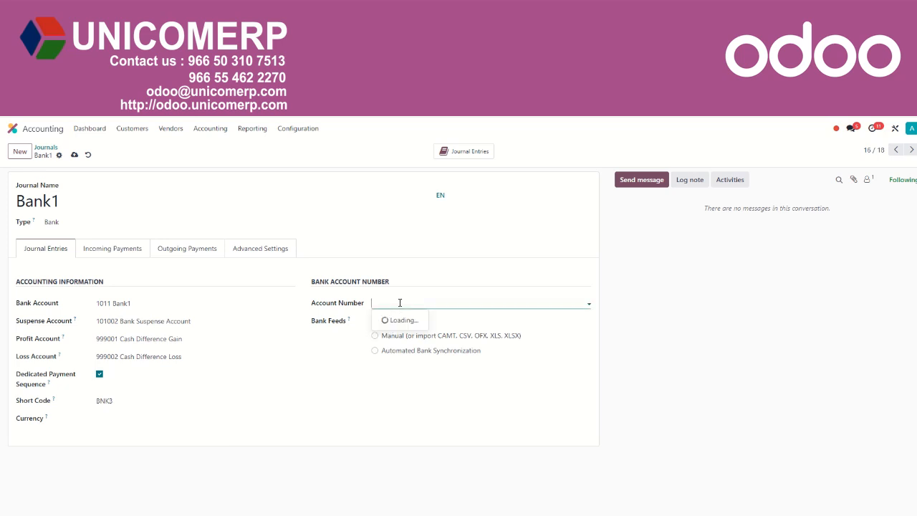
{"action": "left_click", "coordinate": [396, 305]}
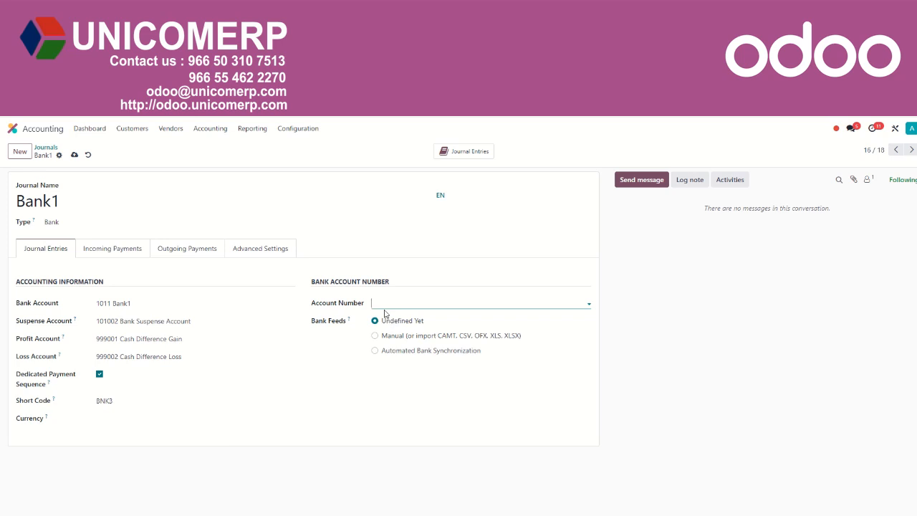
{"action": "left_click", "coordinate": [415, 303]}
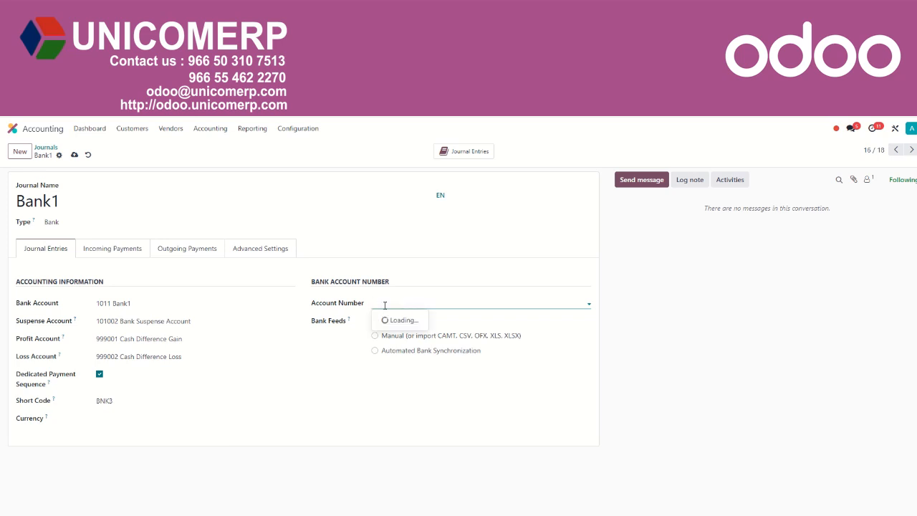
{"action": "left_click", "coordinate": [385, 304]}
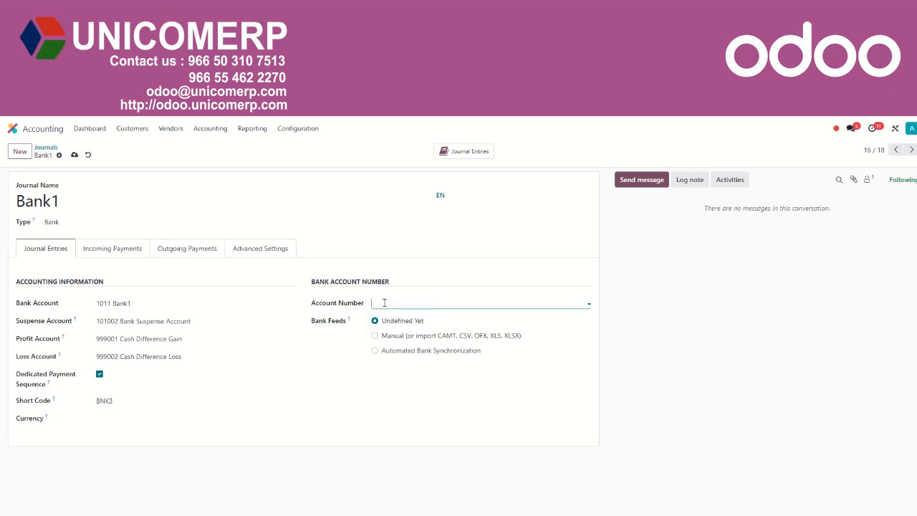
Step: Examine the Bank1 journal's incoming and outgoing payment methods and its allowed accounts, and return to the apps overview
{"action": "left_click", "coordinate": [110, 255]}
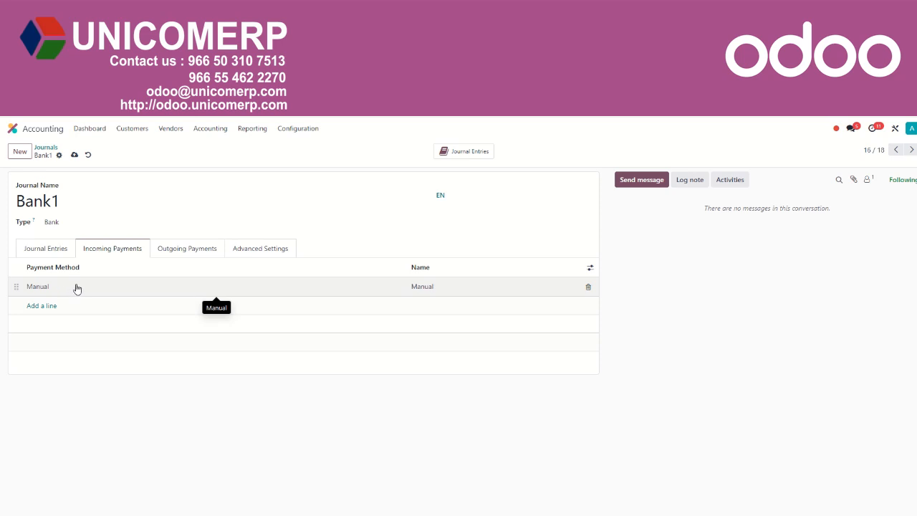
{"action": "left_click", "coordinate": [187, 255]}
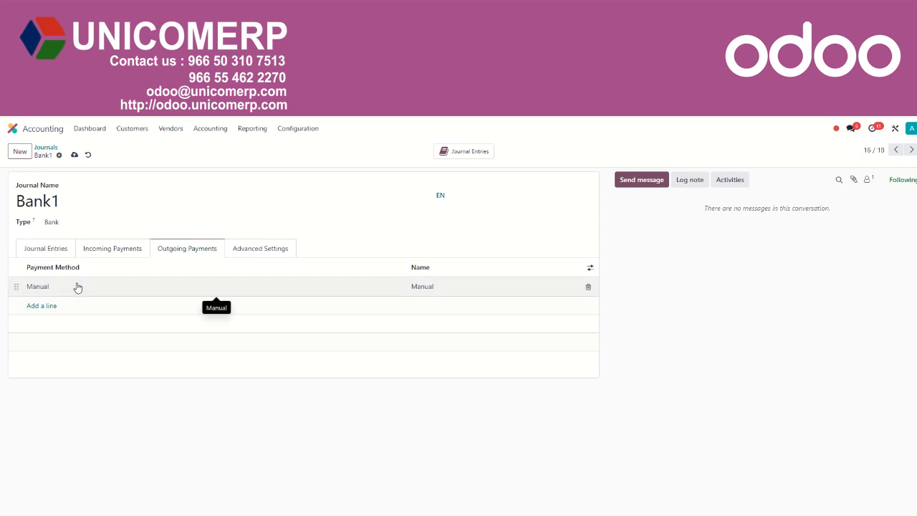
{"action": "left_click", "coordinate": [250, 249]}
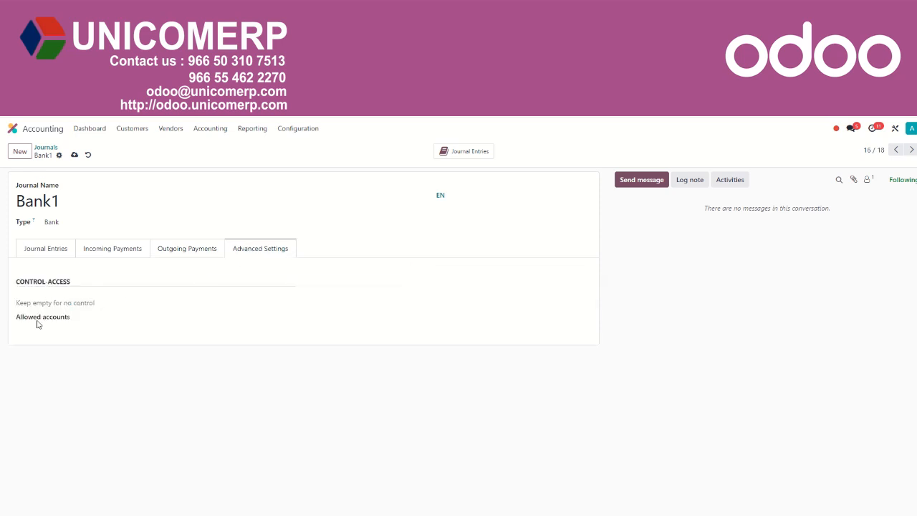
{"action": "left_click", "coordinate": [125, 314]}
{"action": "left_click", "coordinate": [124, 314]}
{"action": "left_click", "coordinate": [404, 113]}
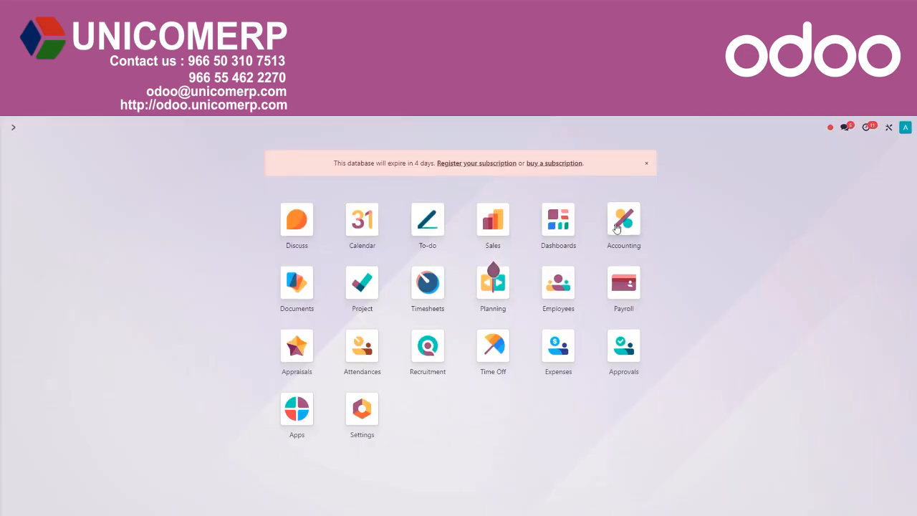
Step: Create a new journal entry in Accounting and assign it to the Miscellaneous Operations journal
{"action": "left_click", "coordinate": [616, 229]}
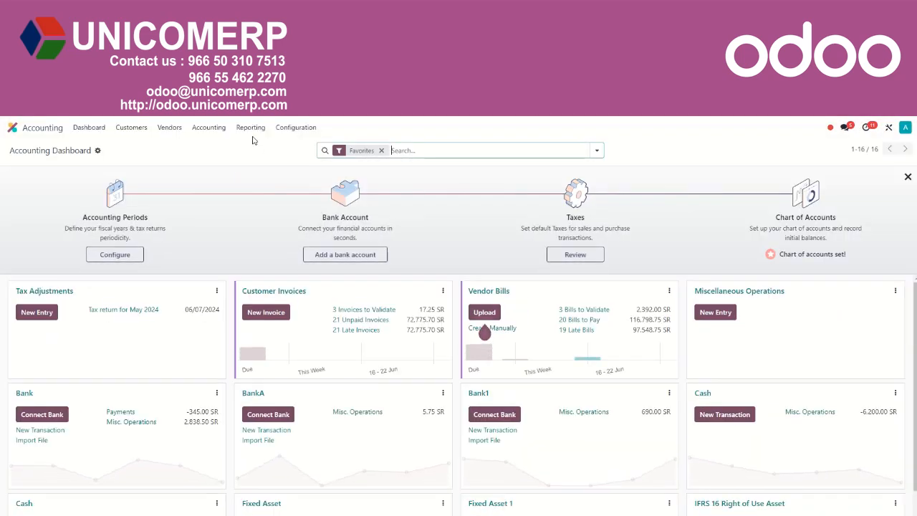
{"action": "left_click", "coordinate": [208, 129]}
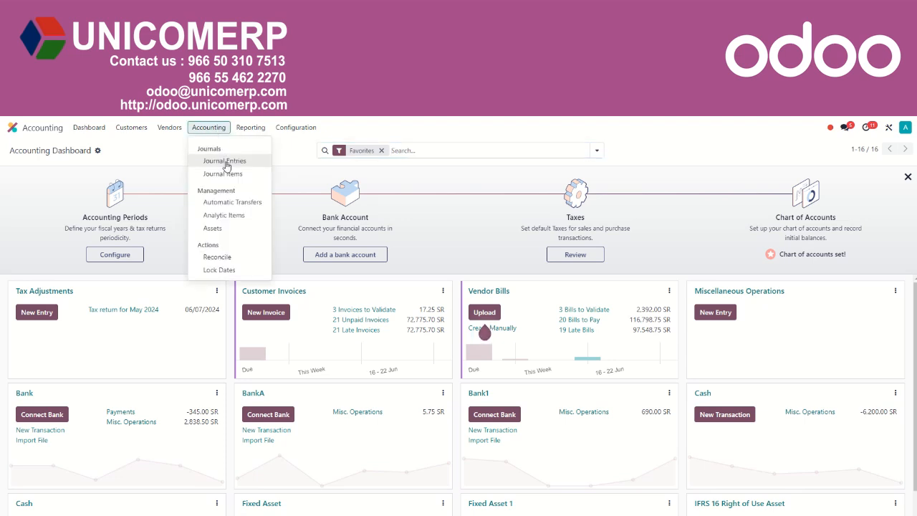
{"action": "left_click", "coordinate": [225, 164]}
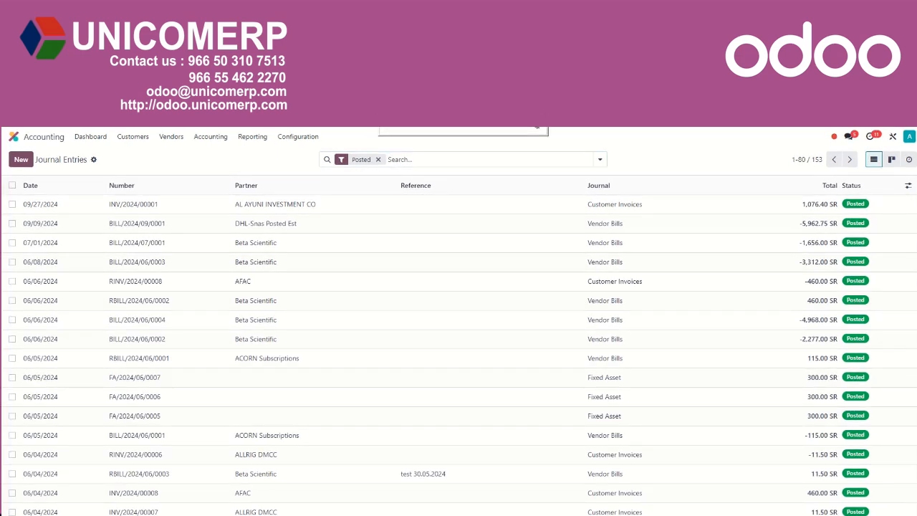
{"action": "left_click", "coordinate": [22, 164]}
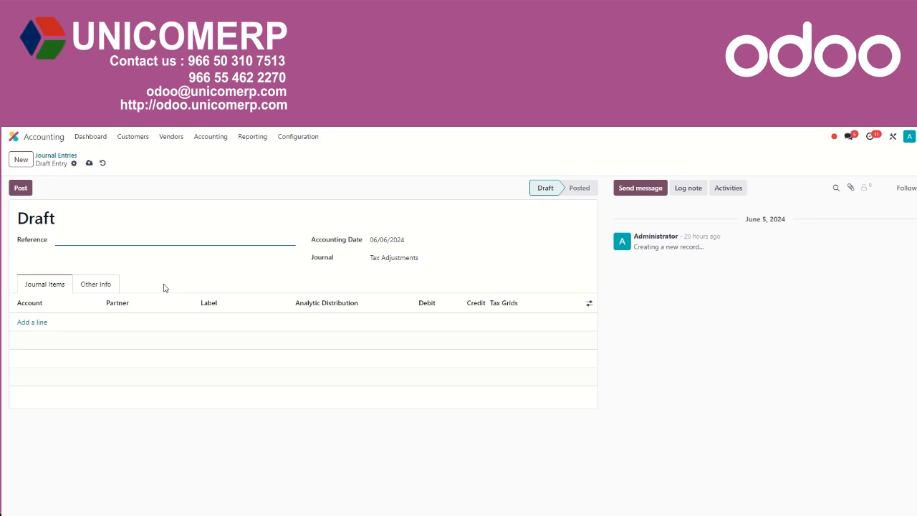
{"action": "left_click", "coordinate": [376, 258]}
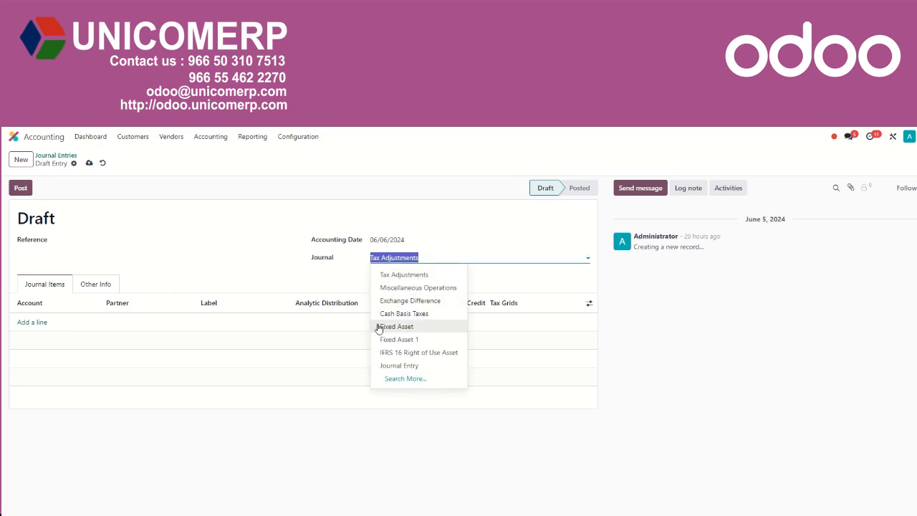
{"action": "left_click", "coordinate": [379, 287]}
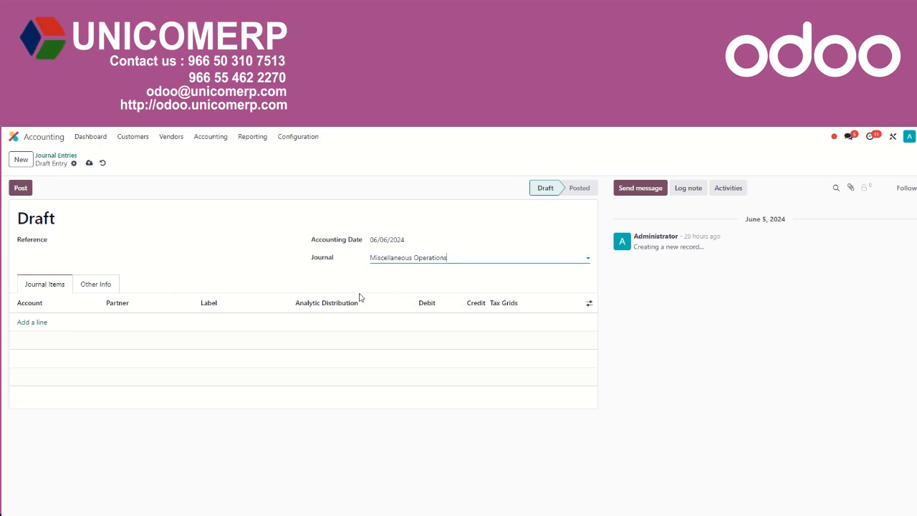
Step: Add a journal item for account 104028 Prepaid Employees Housing with a debit of 3000
{"action": "left_click", "coordinate": [41, 324]}
{"action": "type", "text": "hous"}
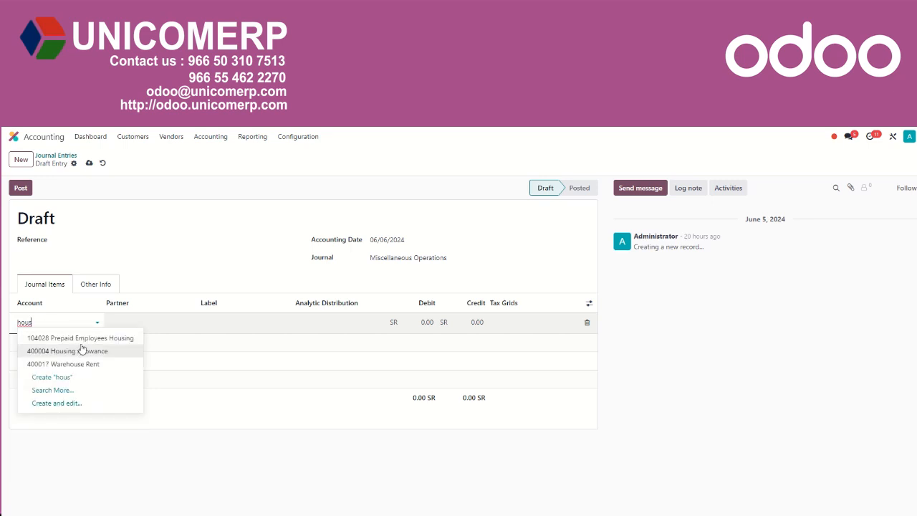
{"action": "left_click", "coordinate": [71, 338]}
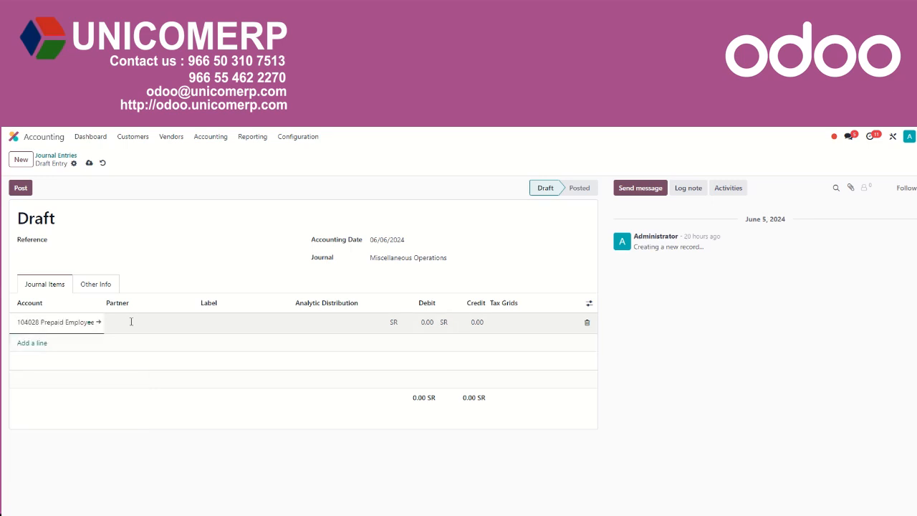
{"action": "left_click", "coordinate": [435, 330]}
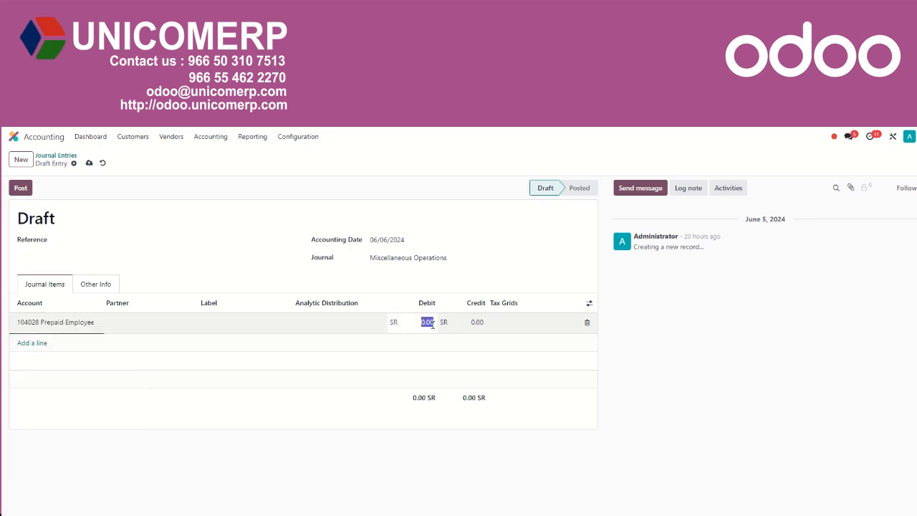
{"action": "type", "text": "3000"}
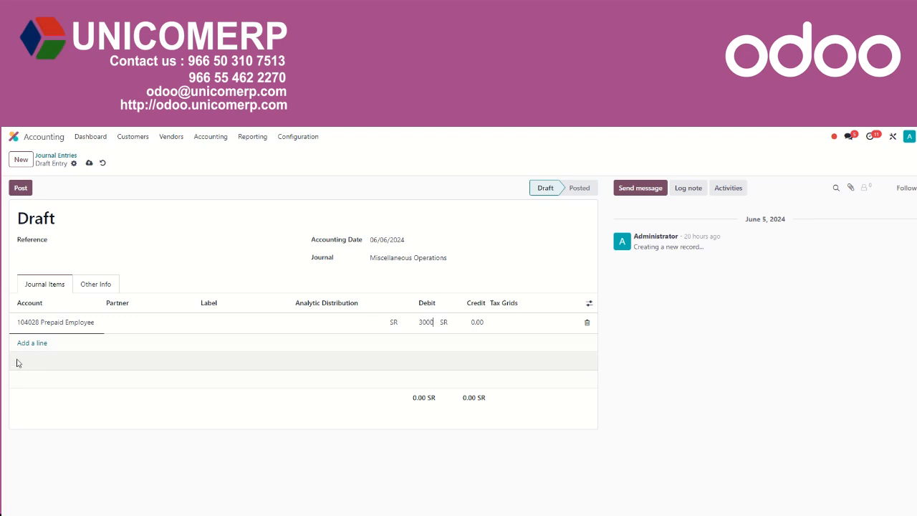
Step: Add a balancing journal item on account 101001 Bank with a credit of 3,000.00 and post the entry
{"action": "left_click", "coordinate": [36, 347]}
{"action": "type", "text": "bank"}
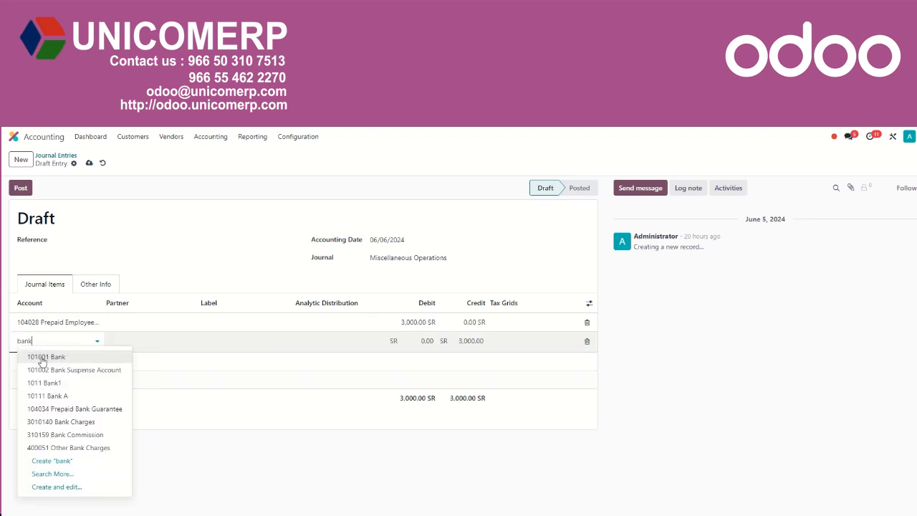
{"action": "left_click", "coordinate": [48, 357]}
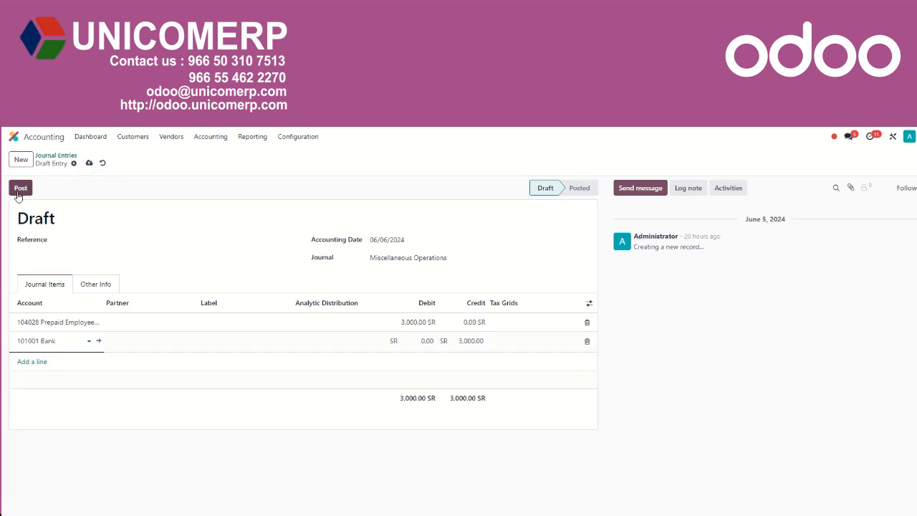
{"action": "left_click", "coordinate": [19, 189]}
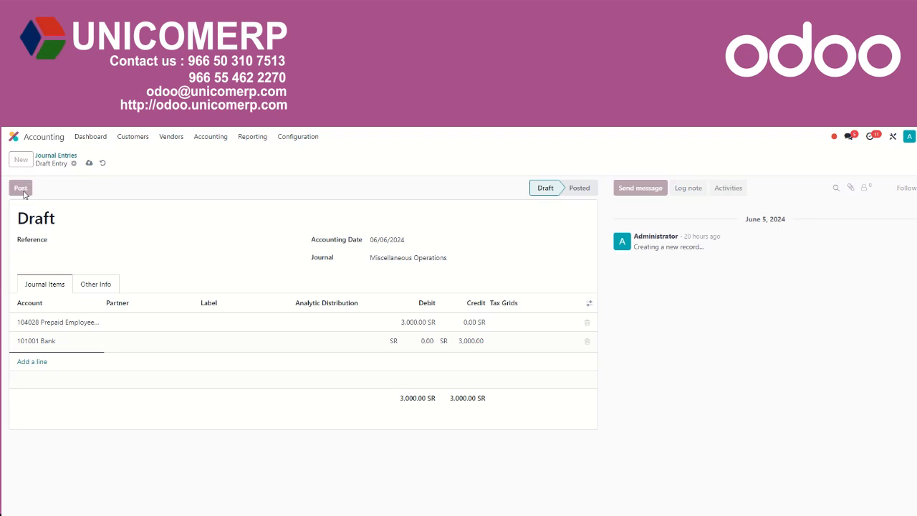